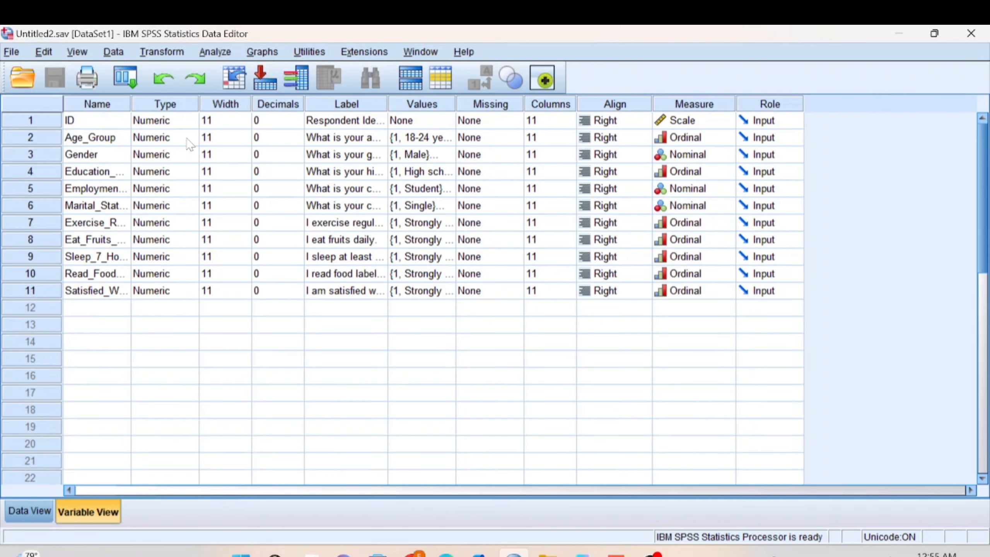
Step: Widen the Name, Label and Values columns so their full text shows
left_click_drag(129, 102, 170, 100)
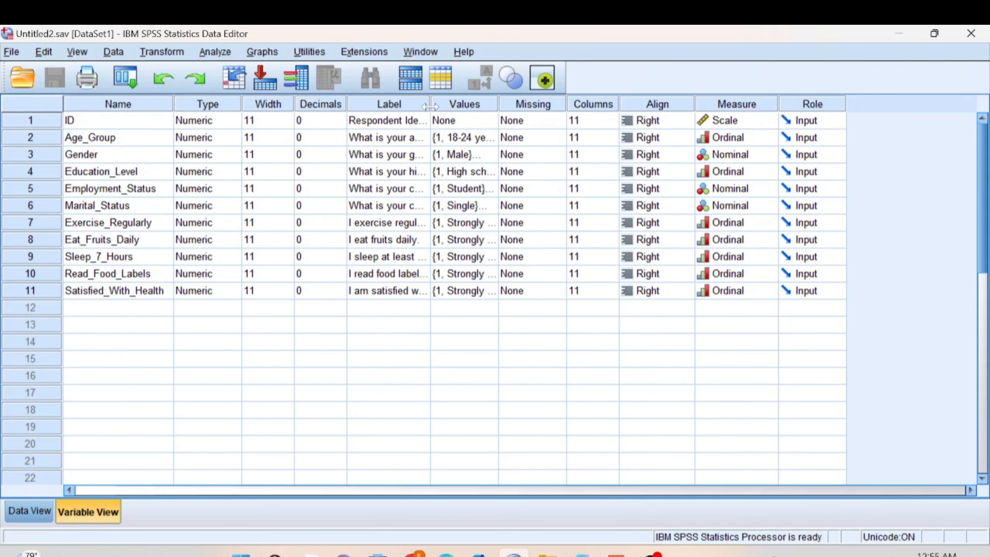
left_click_drag(430, 106, 541, 103)
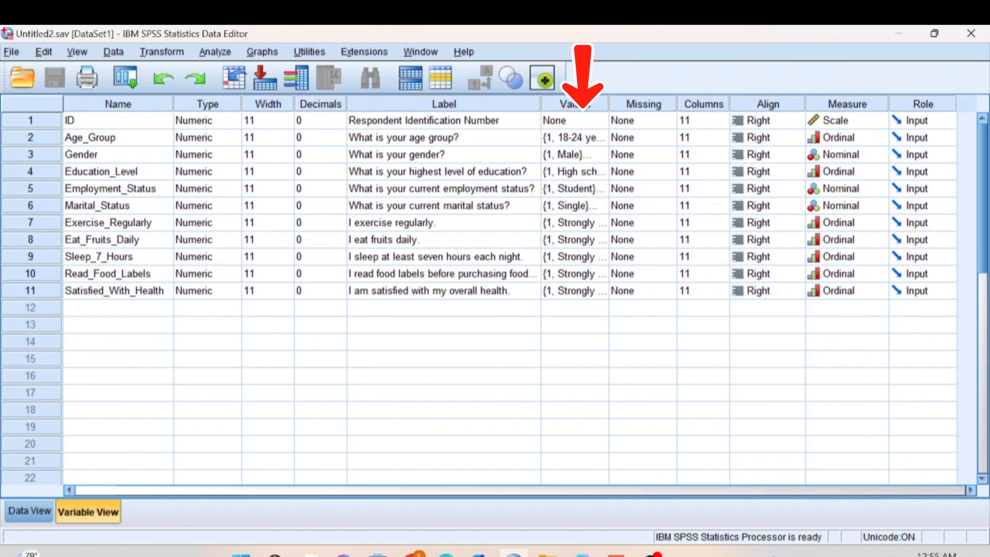
left_click_drag(610, 99, 642, 103)
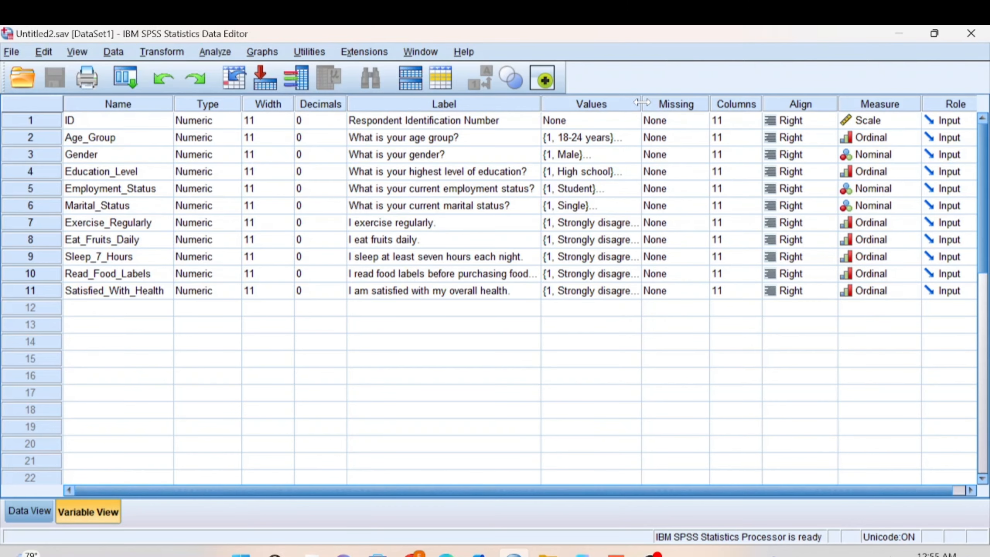
Step: Review the value labels defined for Gender, Age_Group and Exercise_Regularly without changing them
double_click(637, 154)
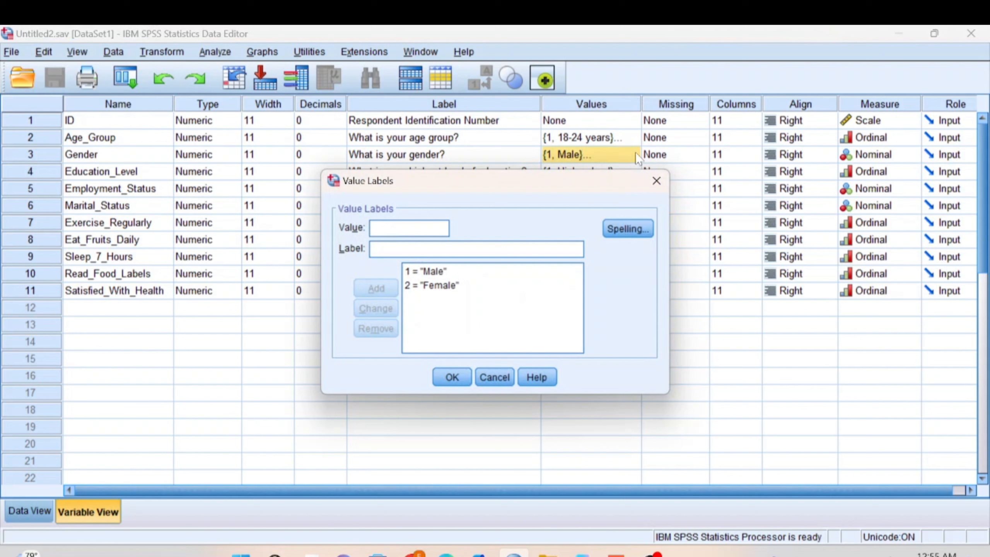
left_click(657, 177)
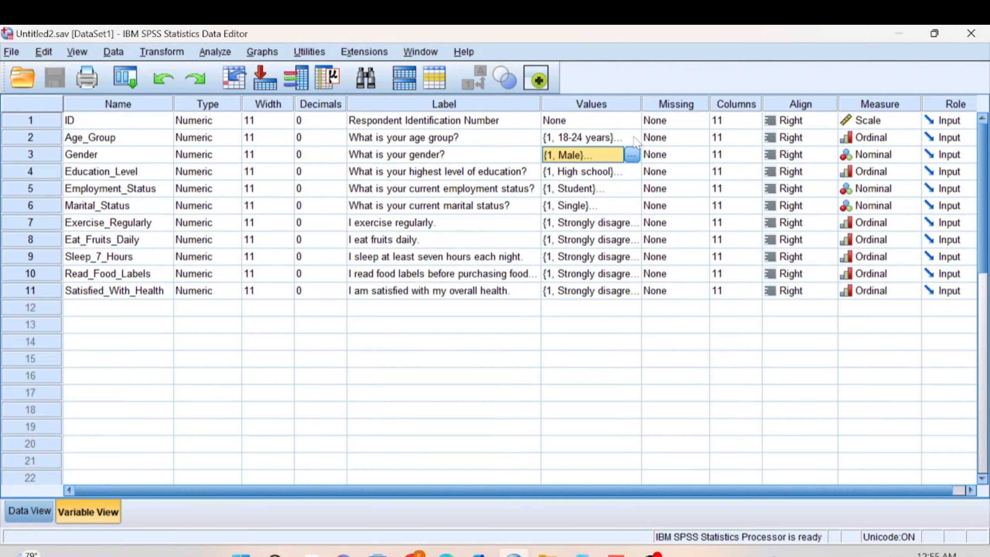
left_click(635, 141)
left_click(634, 141)
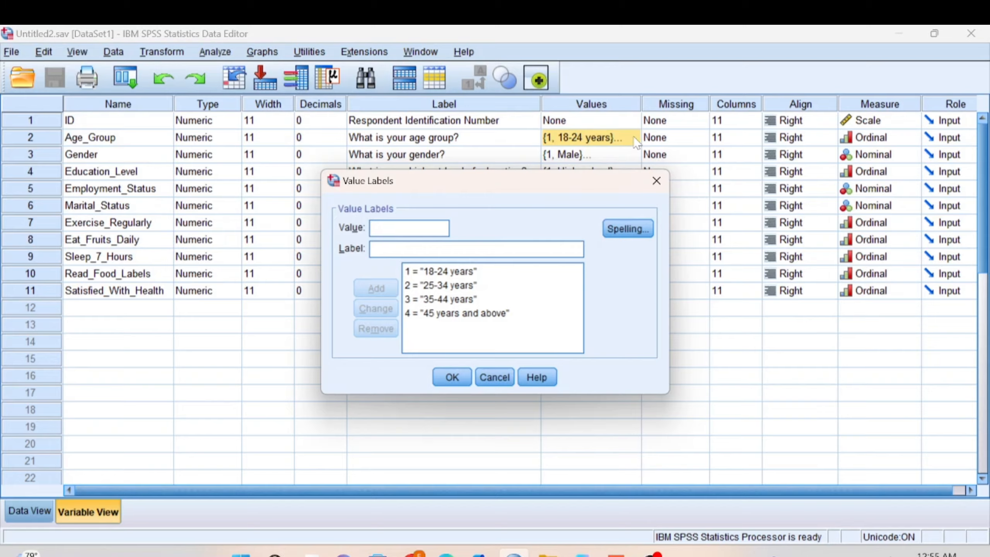
left_click(656, 180)
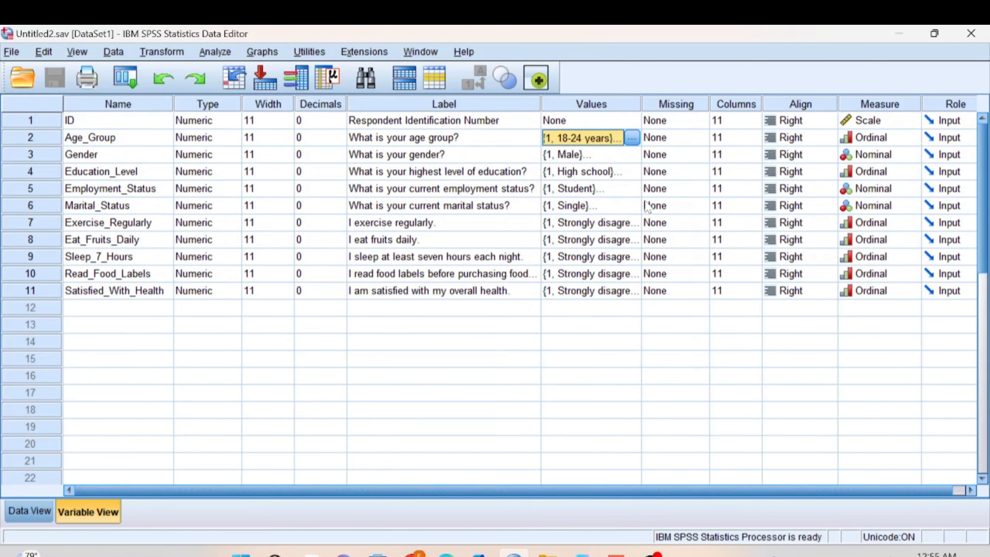
left_click(636, 227)
left_click(633, 224)
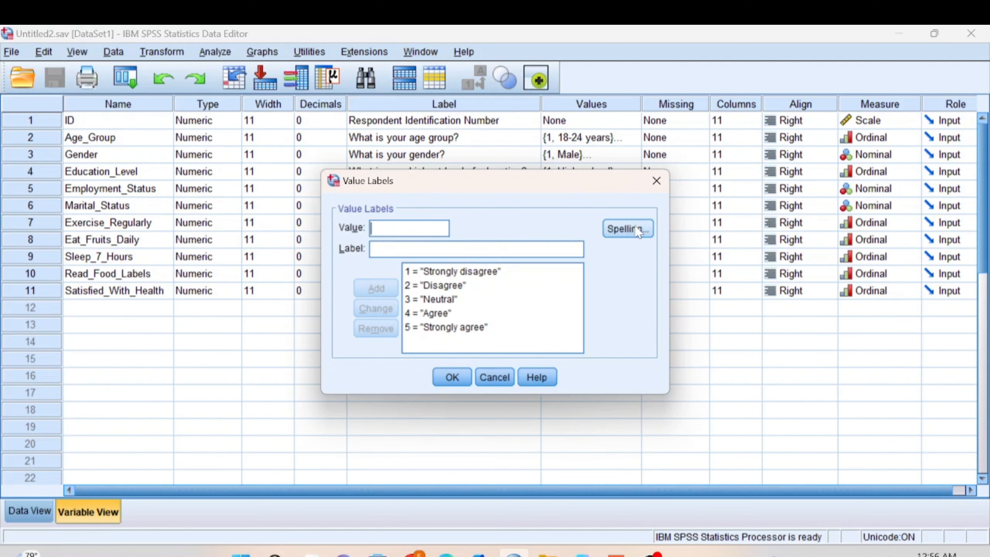
left_click(656, 182)
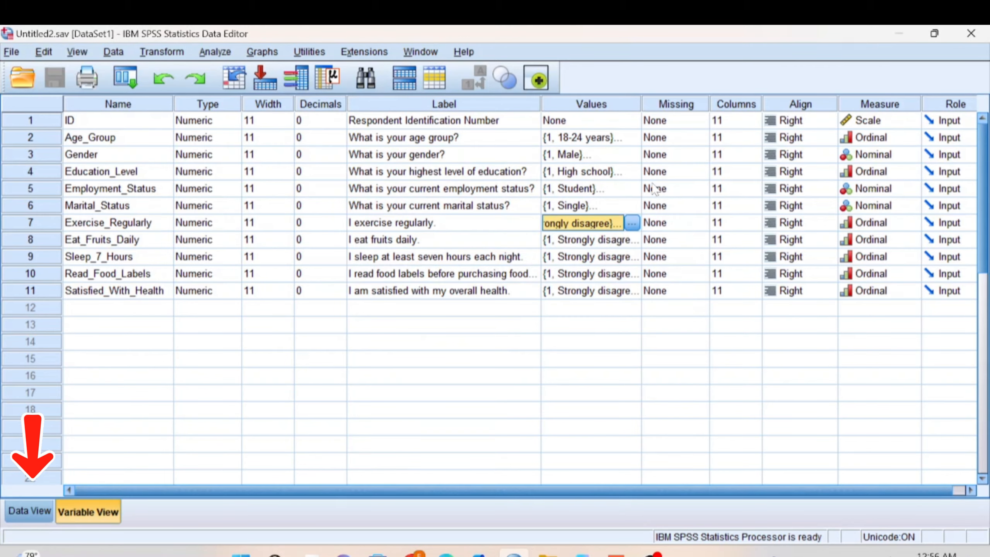
Step: Inspect the coded responses in Data View across all variables and return to Variable View
left_click(28, 512)
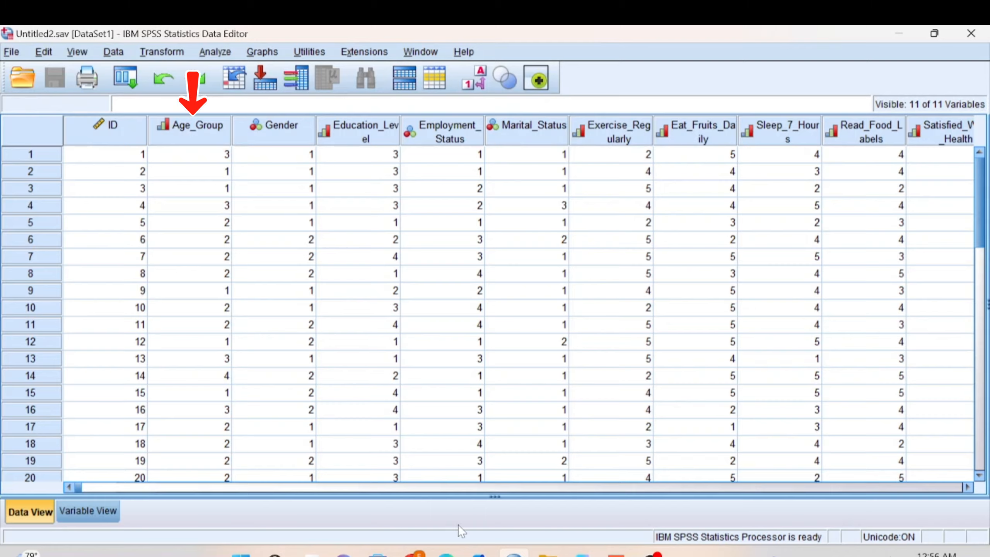
left_click(968, 488)
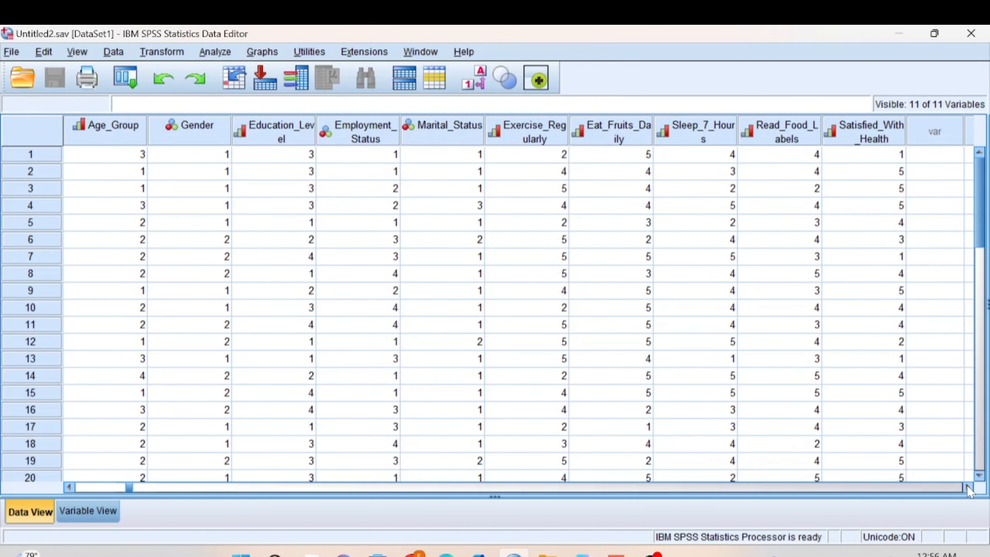
left_click(968, 487)
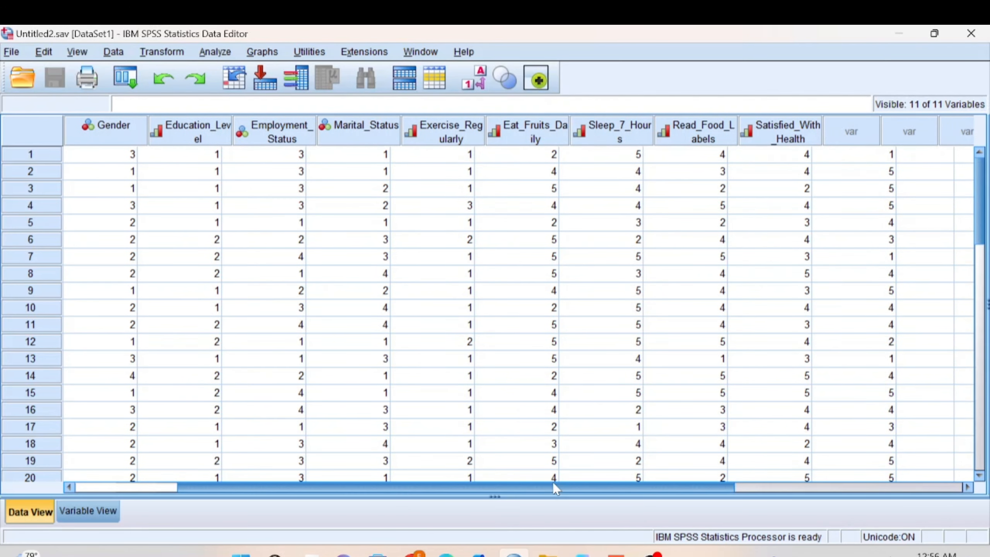
left_click_drag(554, 485, 490, 483)
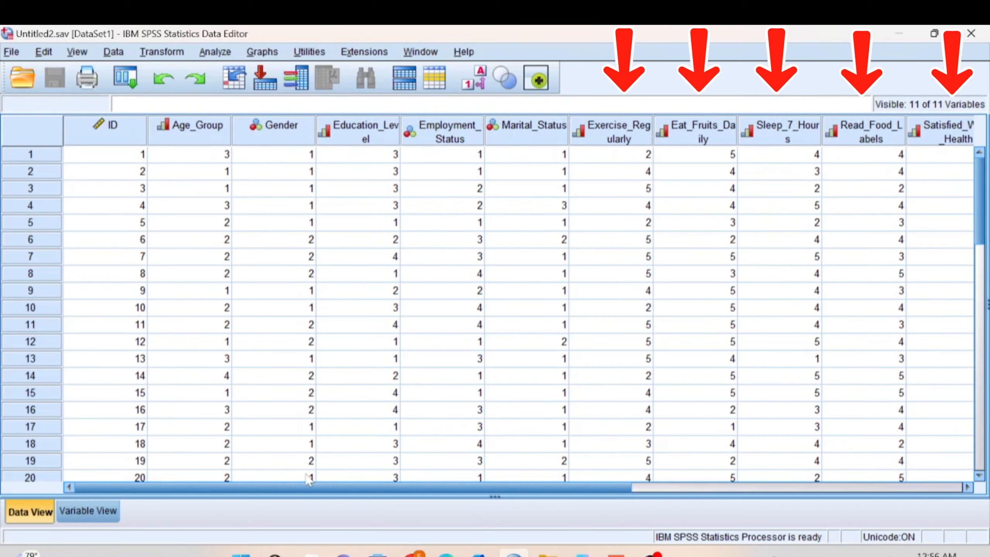
left_click(101, 508)
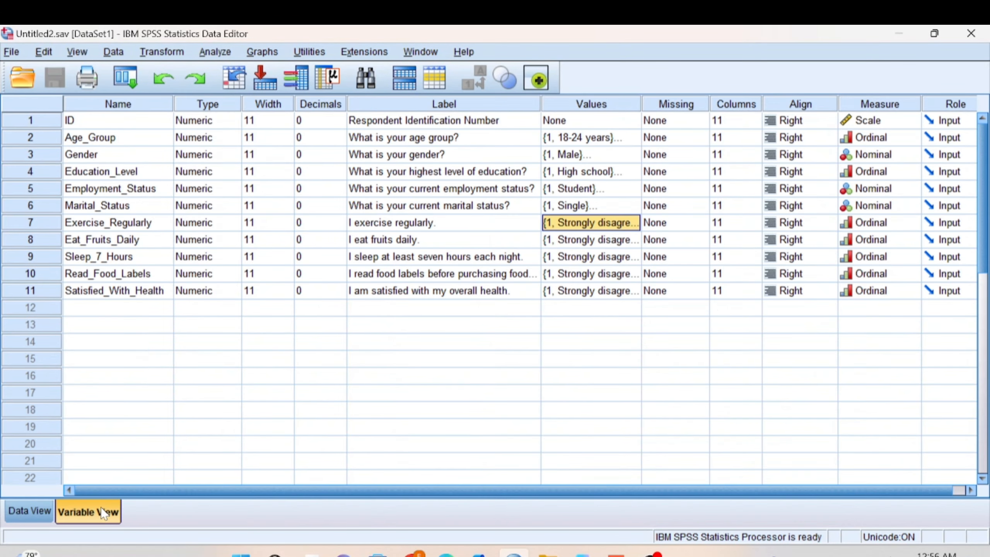
Step: Run Frequencies on the age group, gender, education level, employment status and marital status variables
left_click(216, 52)
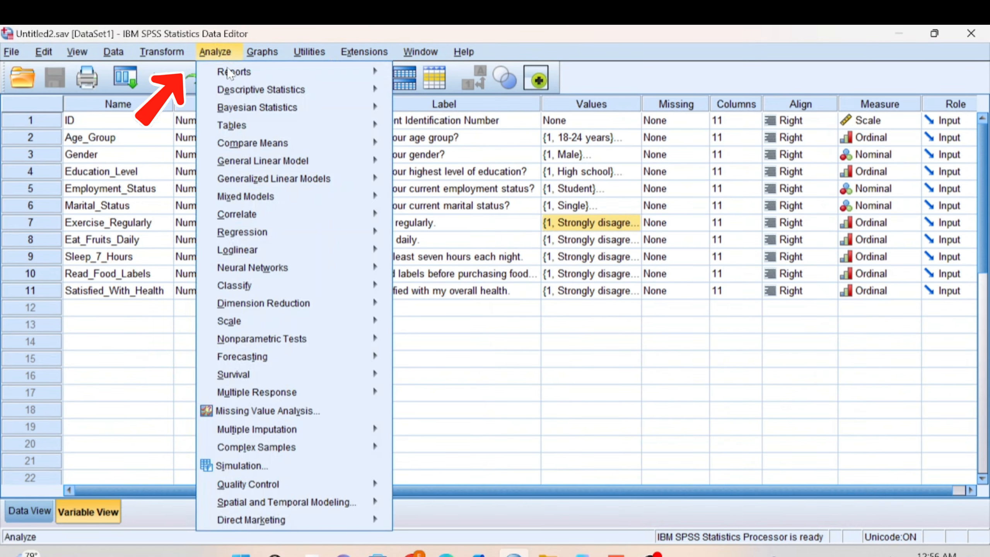
mouse_move(317, 92)
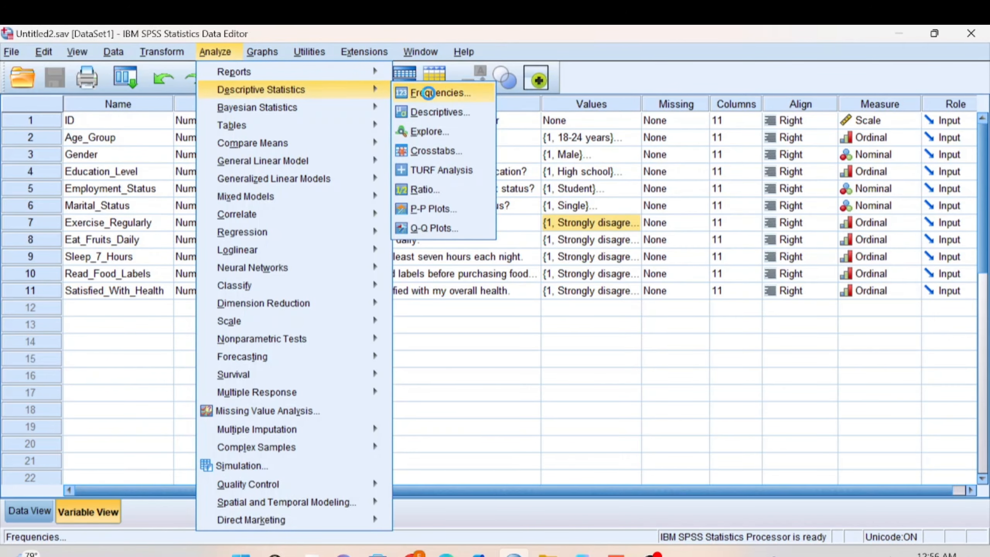
left_click(431, 96)
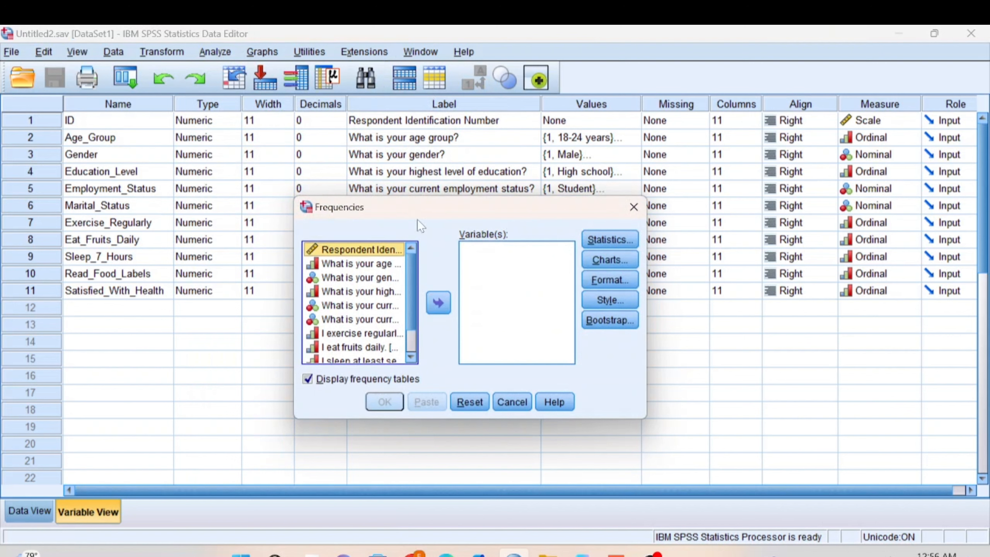
left_click(378, 267)
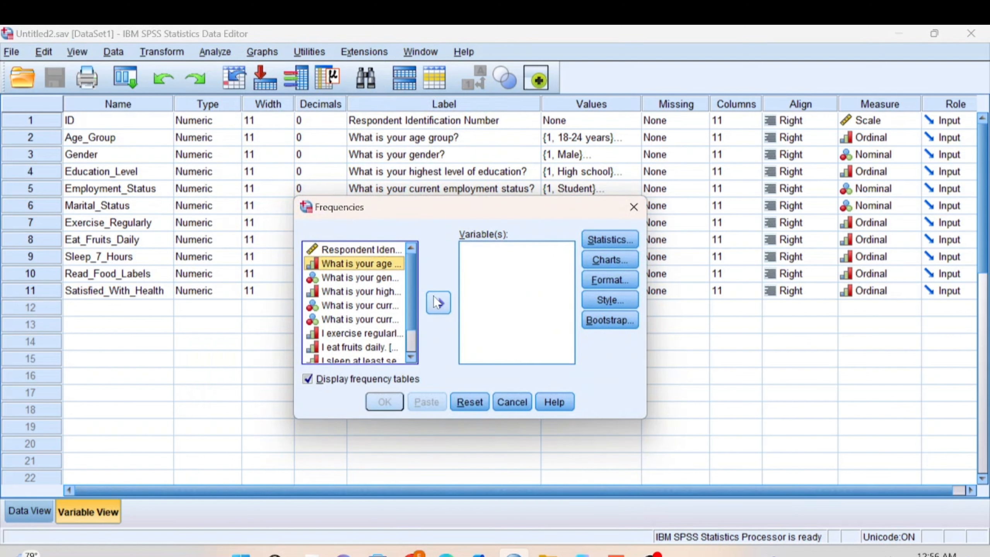
left_click(438, 303)
left_click(373, 265)
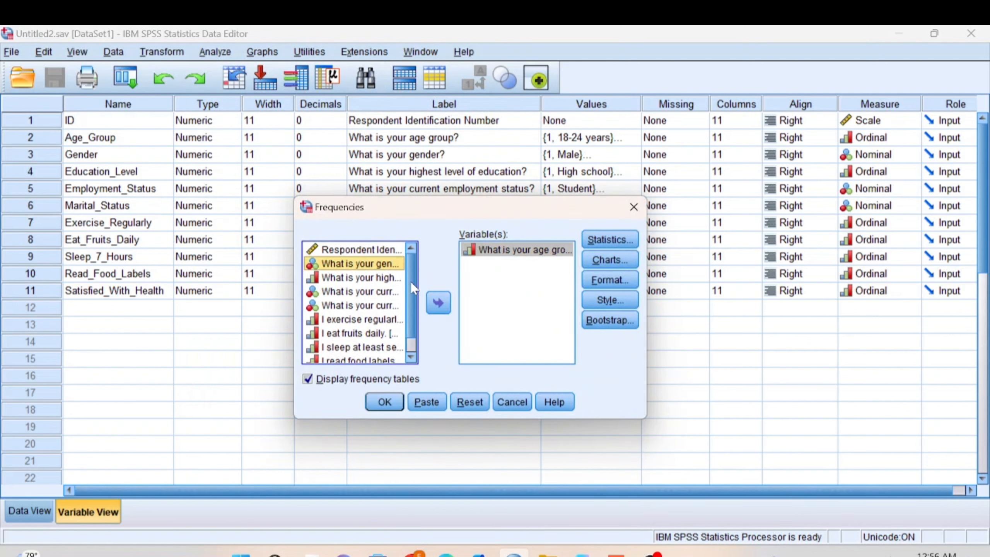
left_click(438, 303)
left_click(378, 264)
left_click(438, 303)
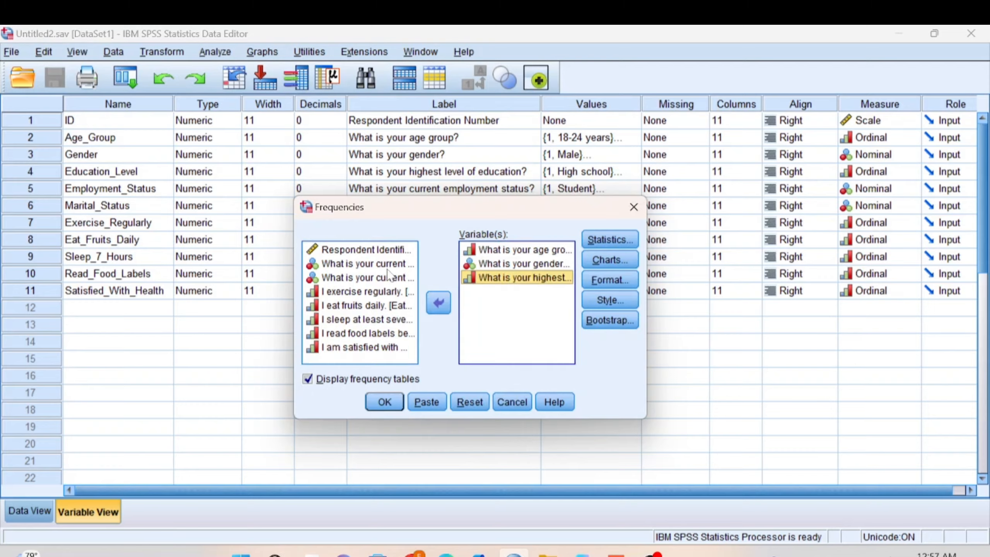
left_click(390, 265)
left_click(439, 307)
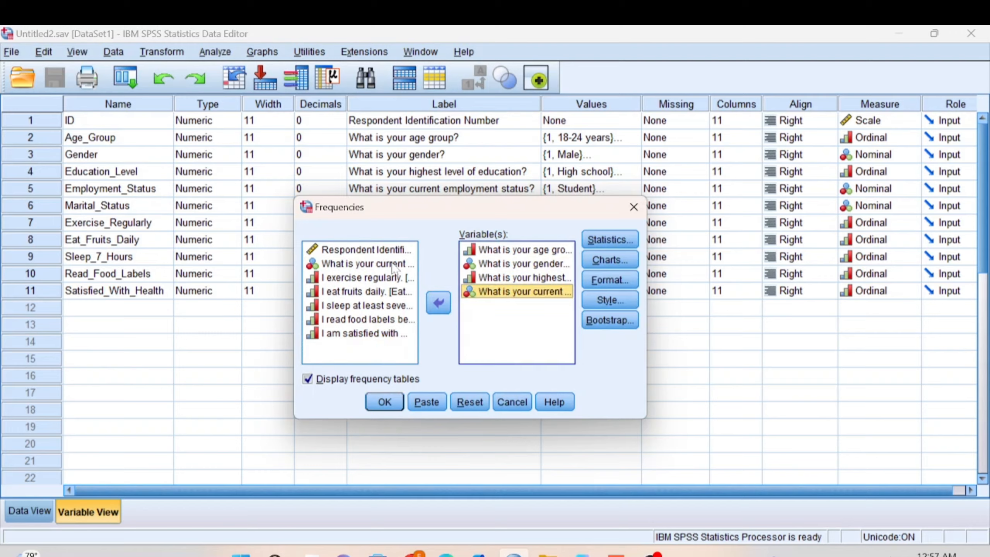
left_click(440, 307)
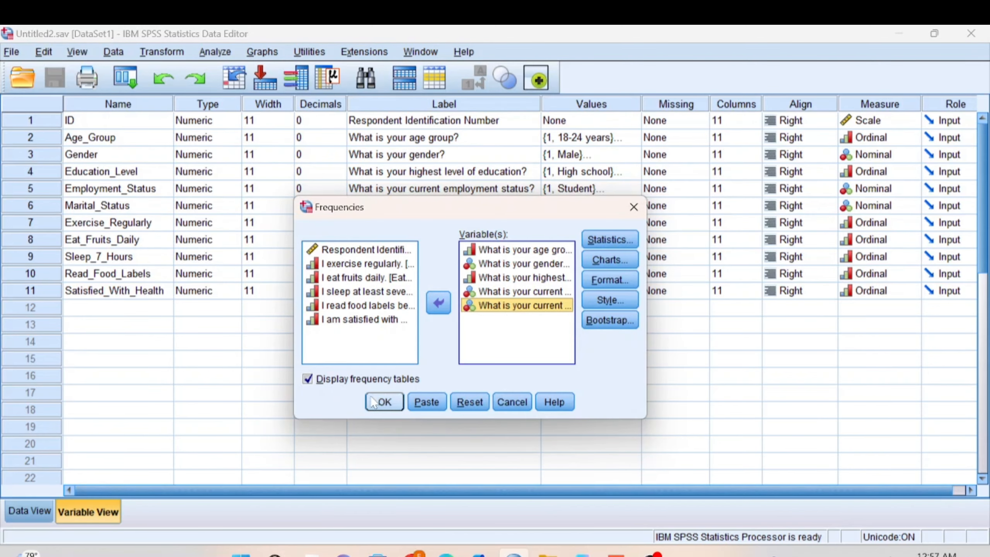
left_click(383, 405)
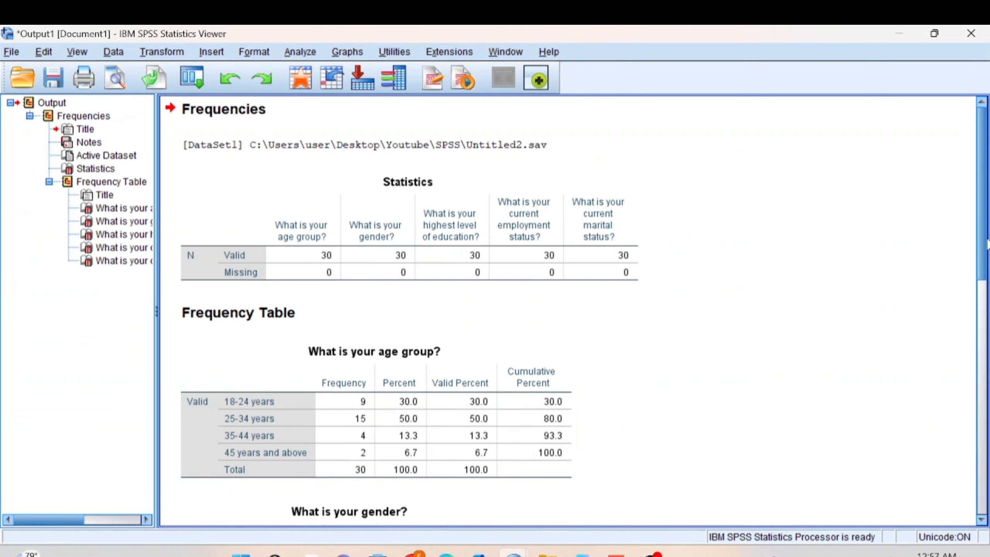
Step: Examine the statistics and frequency tables produced for each demographic variable
scroll(988, 244, "down", 3)
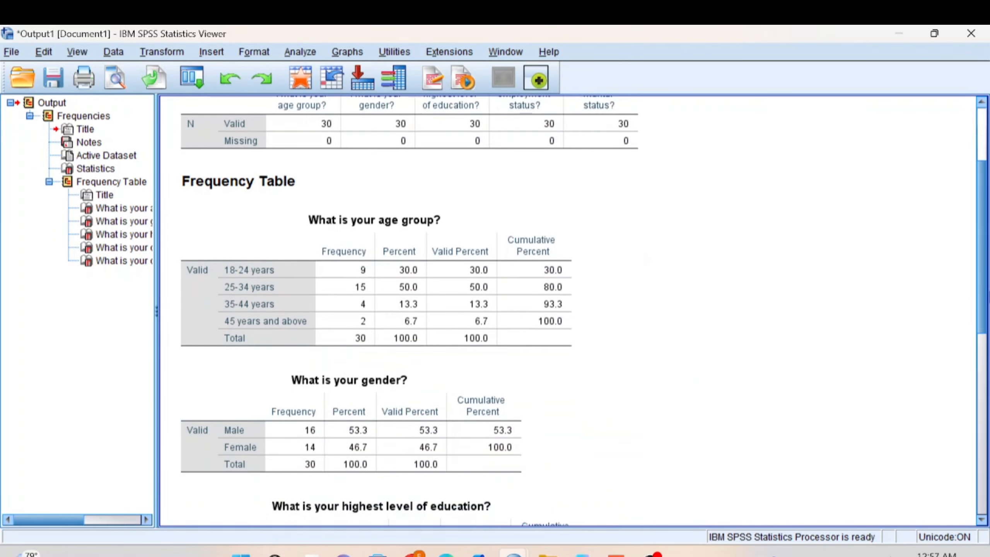
scroll(569, 310, "down", 5)
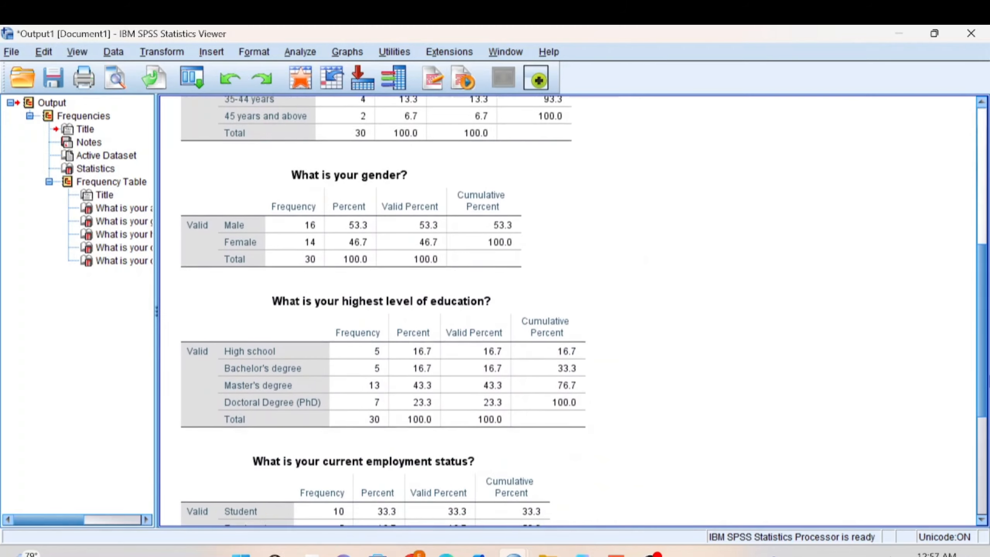
scroll(568, 310, "down", 2)
scroll(569, 310, "down", 4)
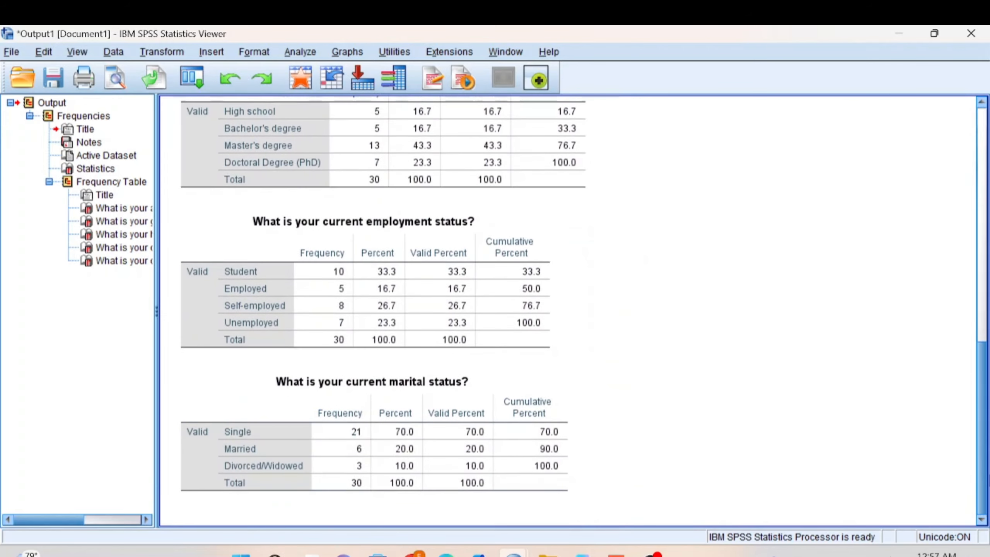
scroll(988, 412, "up", 4)
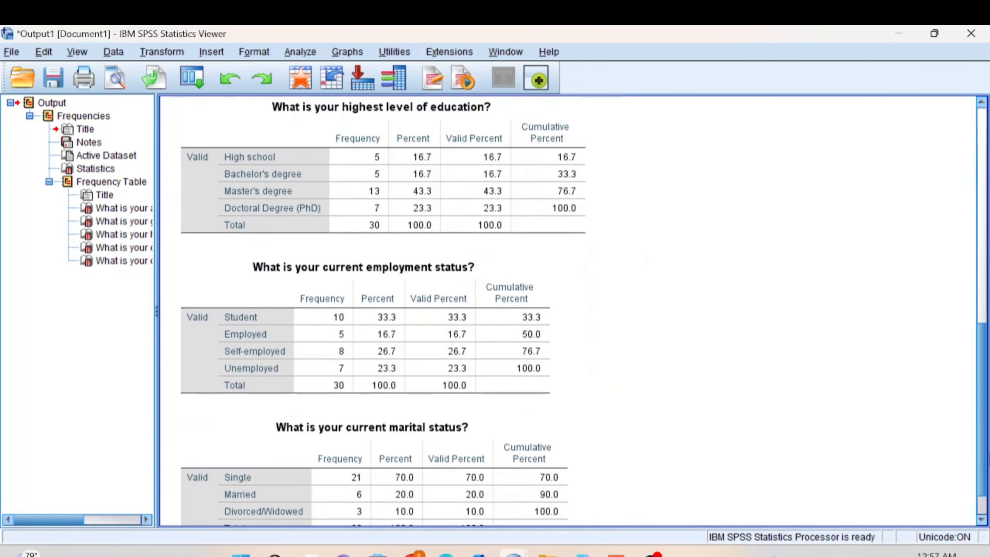
left_click_drag(987, 411, 985, 329)
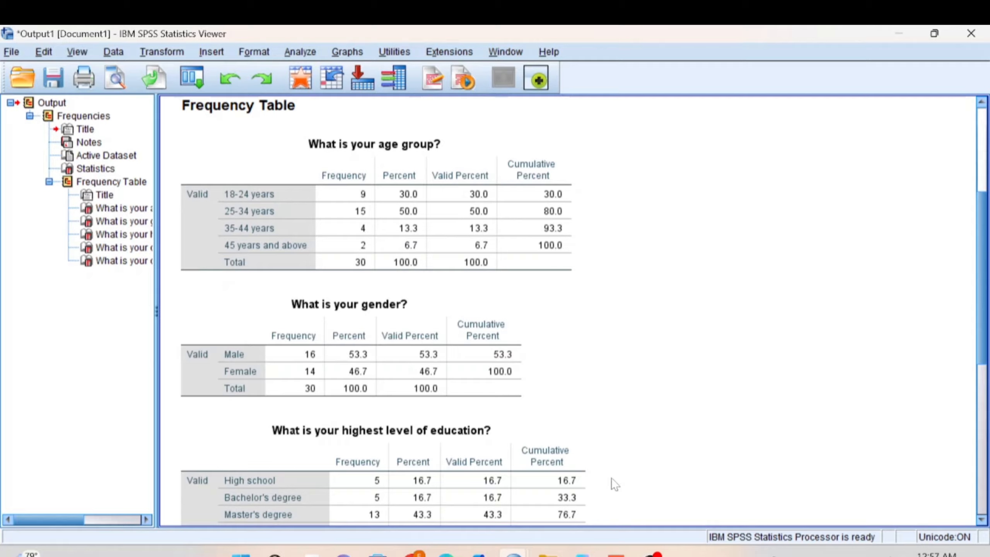
Step: Reopen Frequencies in the Data Editor and remove all five demographic variables from the selection
mouse_move(514, 554)
left_click(464, 489)
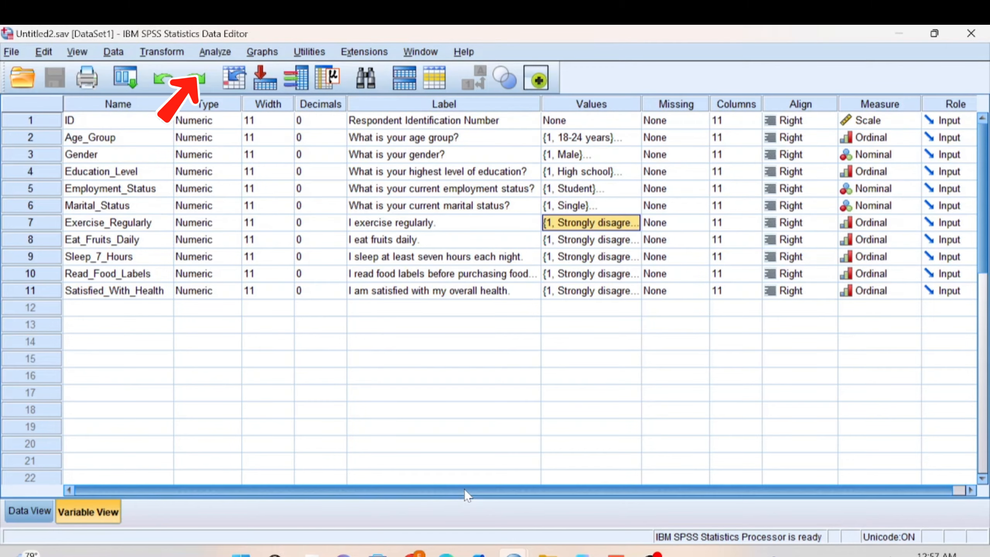
left_click(215, 52)
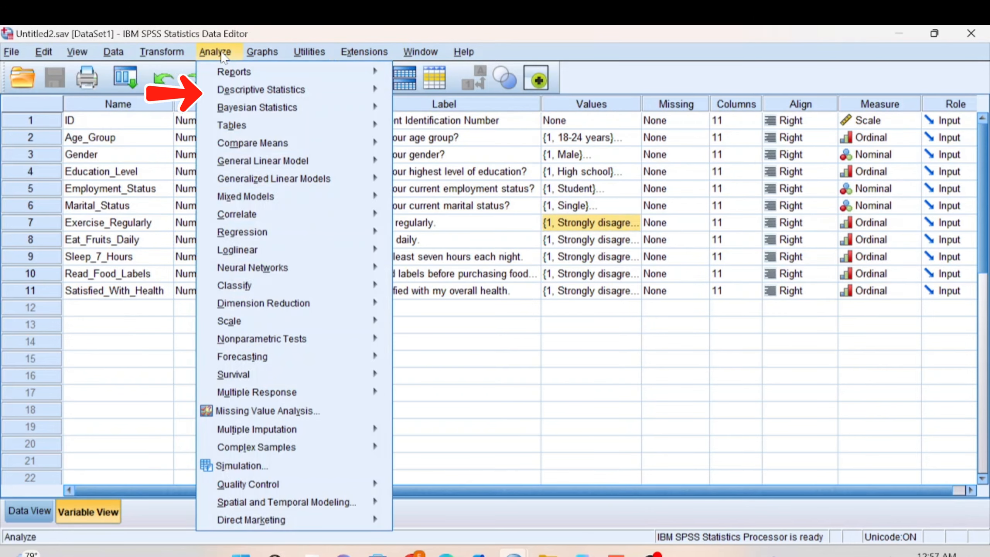
mouse_move(316, 100)
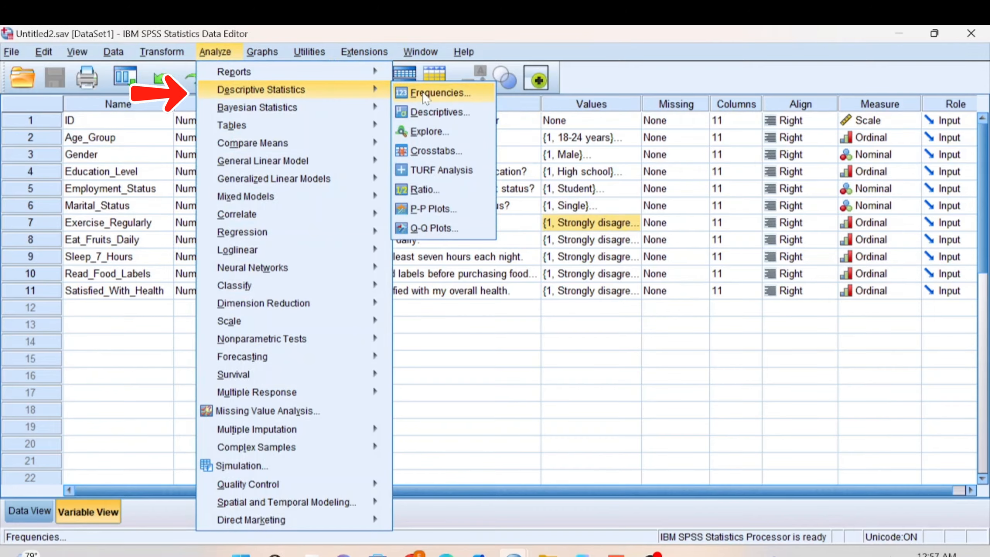
left_click(425, 96)
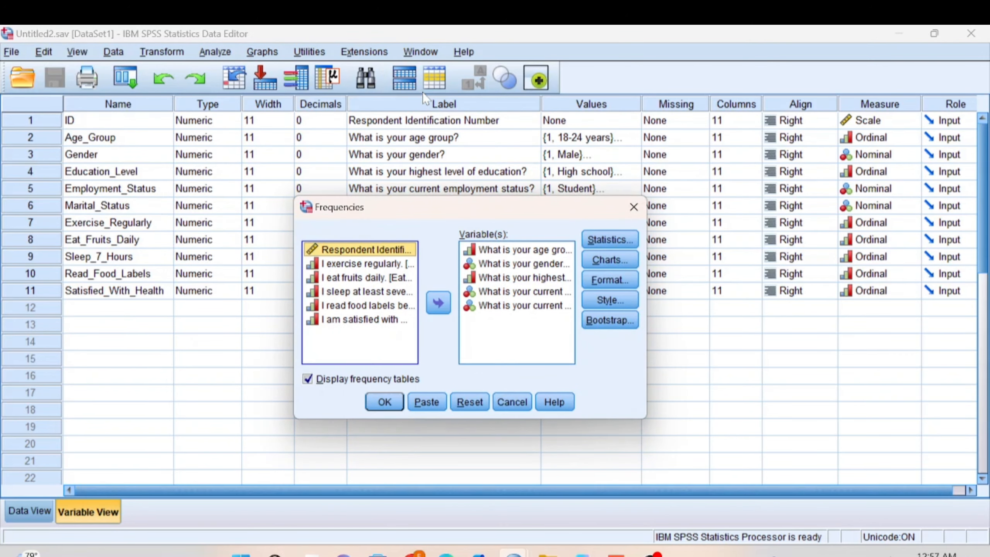
left_click(534, 254)
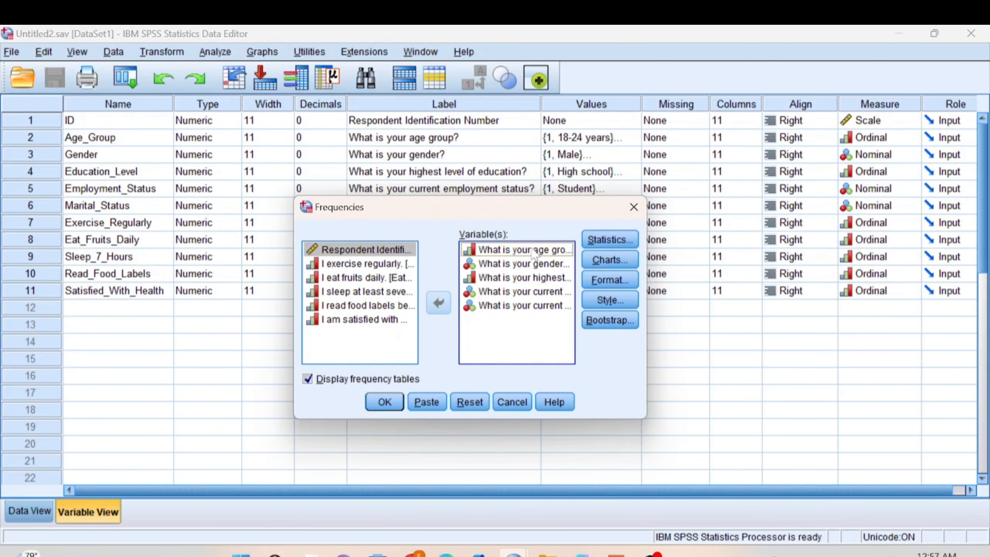
key("shift+Down")
key("shift+Down")
key("shift+Down")
key("shift+Down")
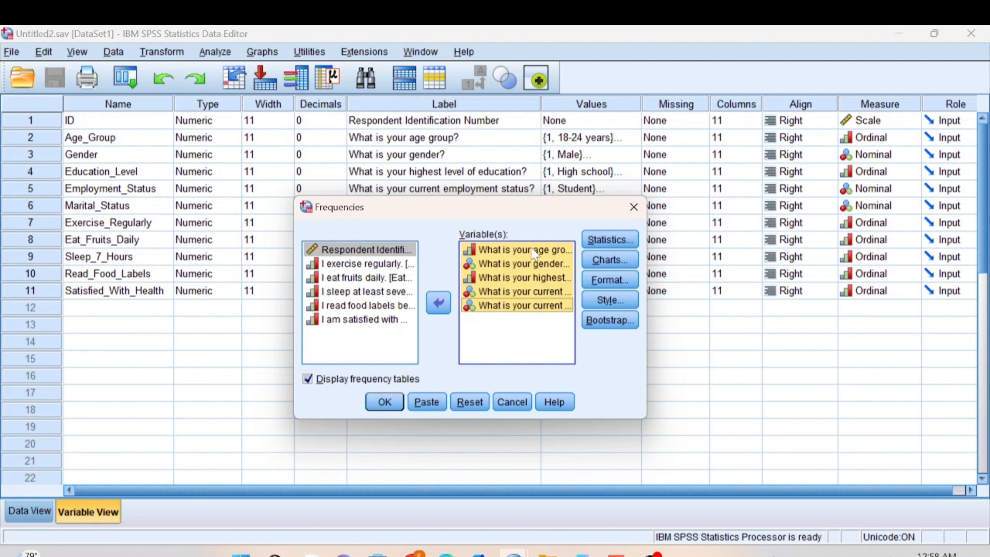
left_click(438, 304)
scroll(414, 343, "down", 1)
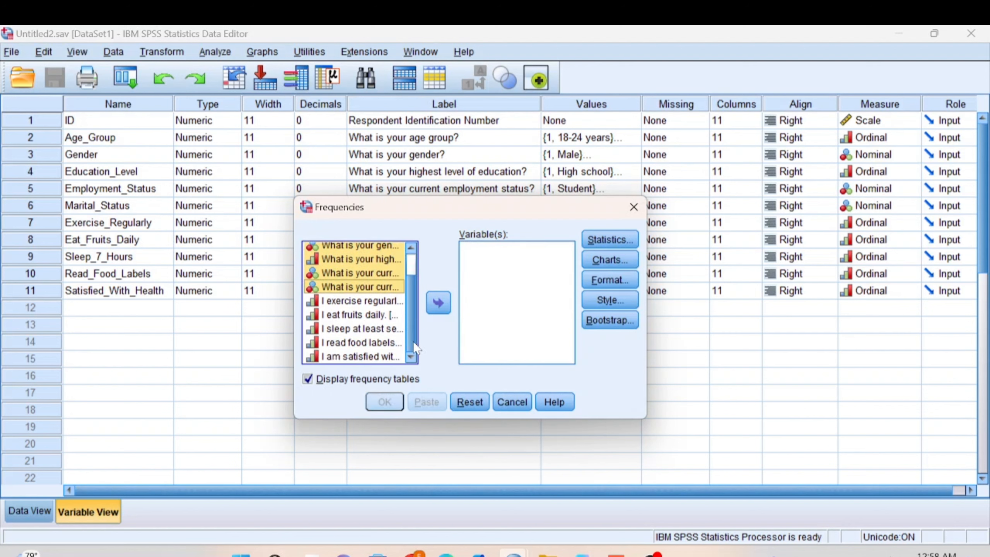
Step: Run Frequencies on the five health-behaviour variables: exercise, fruit eating, sleep, food labels and health satisfaction
left_click(391, 303)
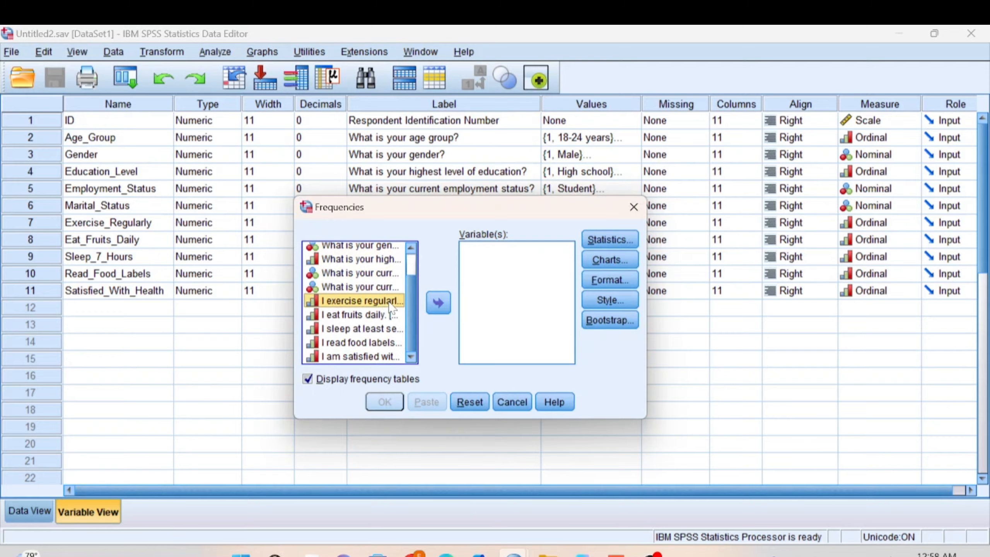
key("shift+Down")
key("shift+Down")
key("shift+Down")
key("shift+Down")
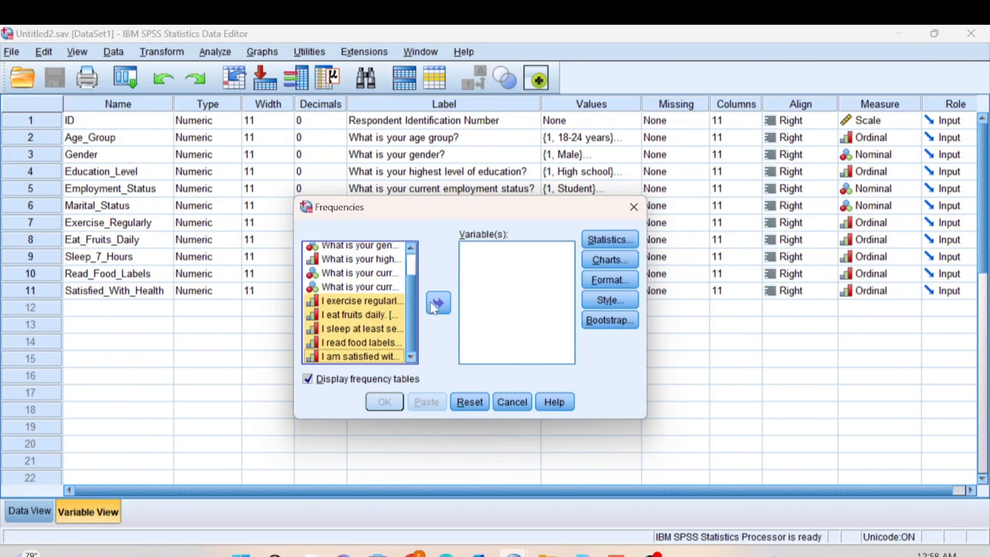
left_click(439, 303)
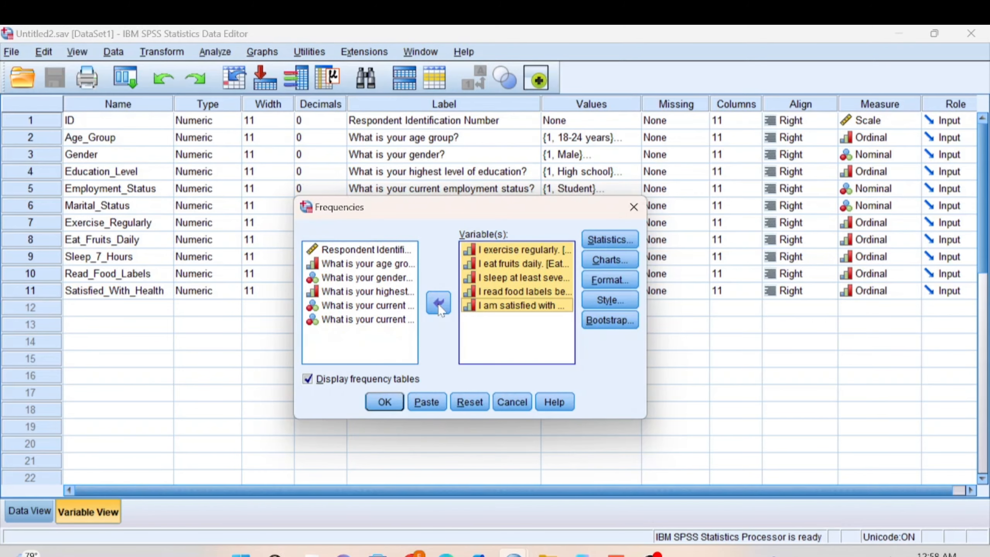
left_click(384, 402)
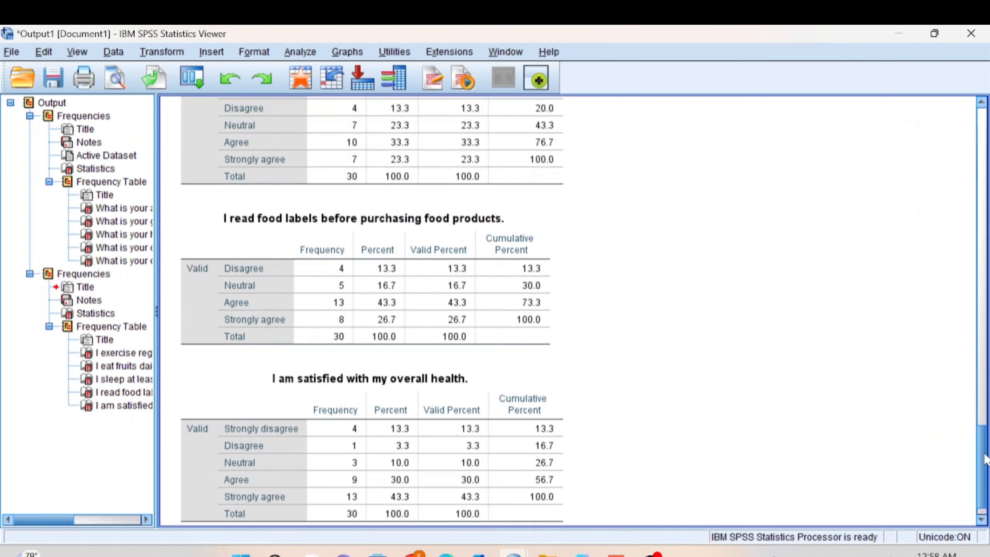
Step: Examine the frequency tables produced for the health-behaviour variables
left_click_drag(986, 458, 985, 365)
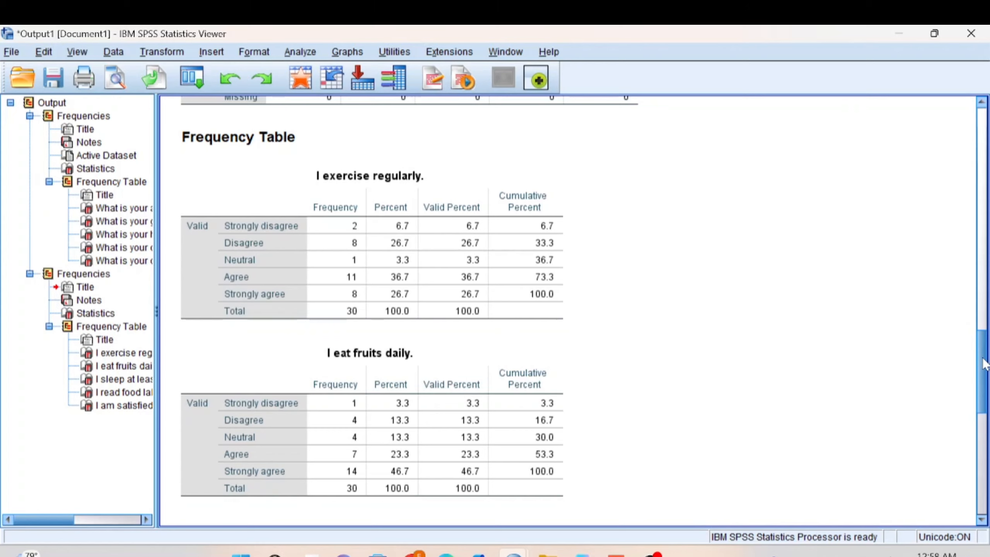
mouse_move(986, 365)
left_mouse_down()
mouse_move(985, 431)
mouse_move(985, 366)
left_mouse_up()
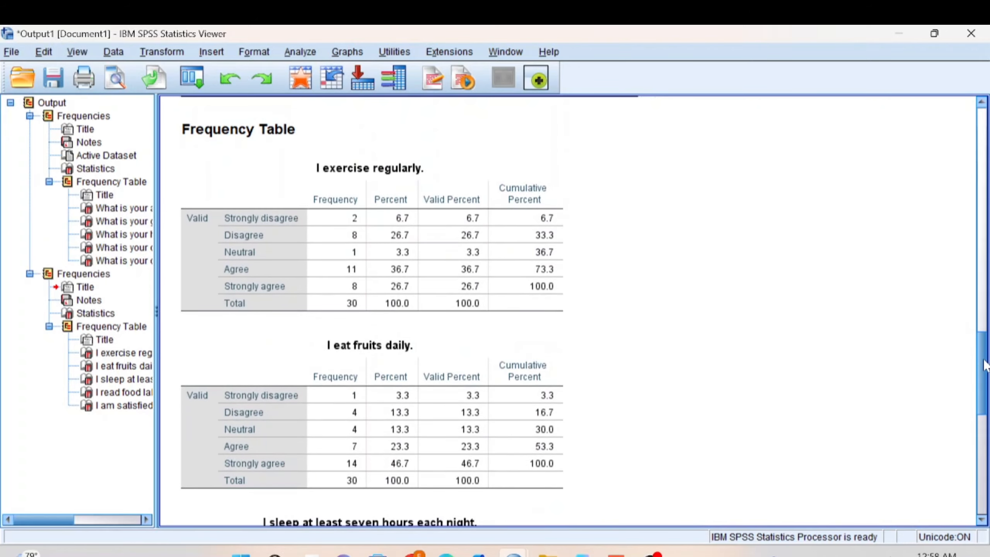